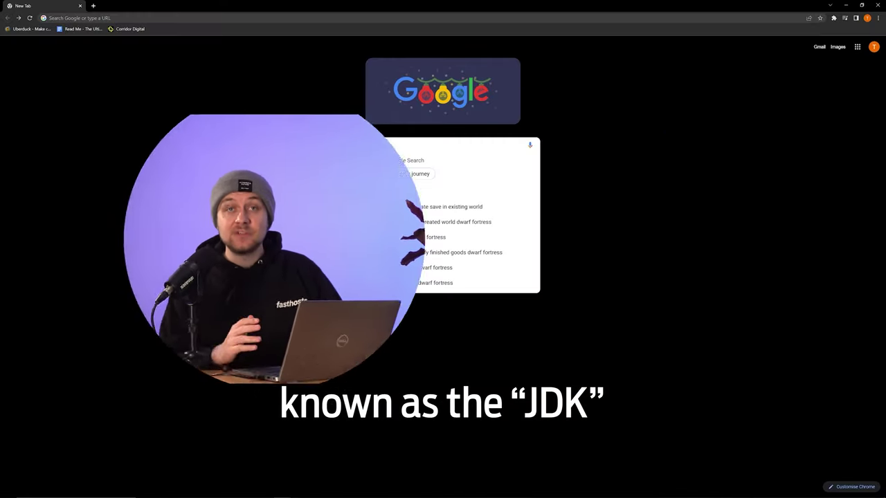
# Step: Search the web for "java jdk" and open Oracle's Java Downloads page
pyautogui.write('Java ')
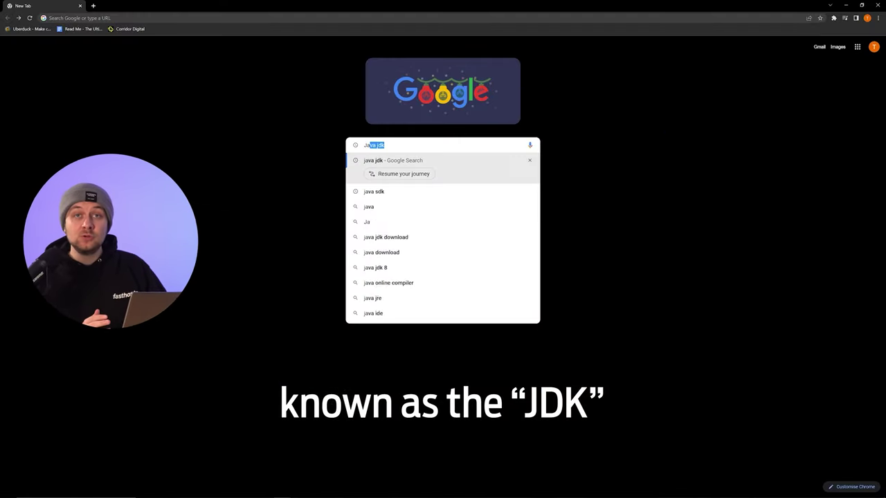
pyautogui.write('jdk')
pyautogui.press('Return')
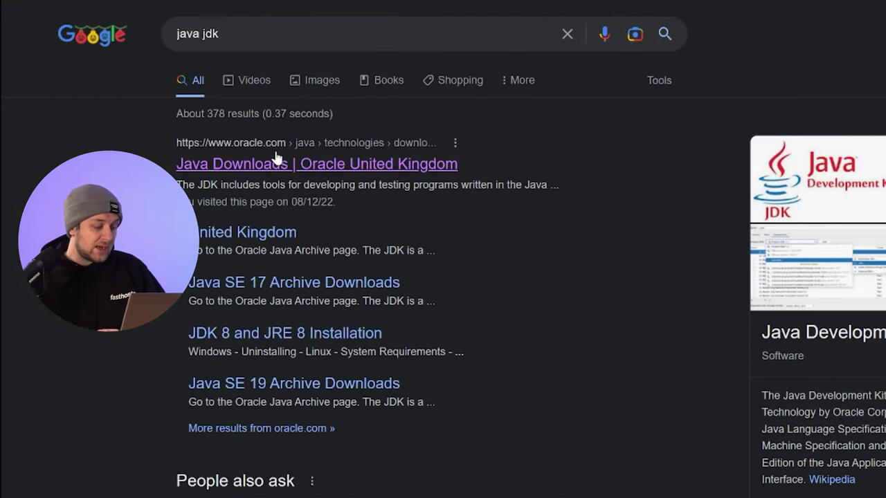
pyautogui.click(289, 166)
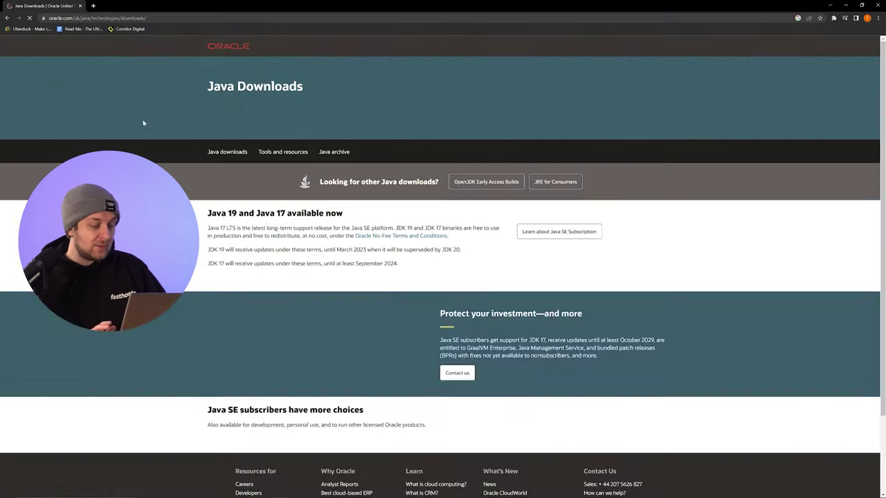
# Step: Download the Windows x64 MSI Installer for Java SE Development Kit 19.0.1
pyautogui.scroll(-2, 443, 298)
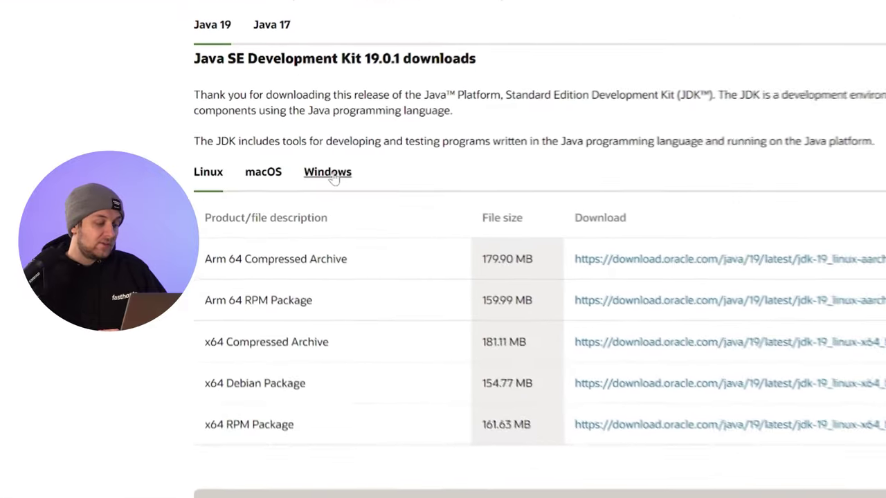
pyautogui.click(331, 175)
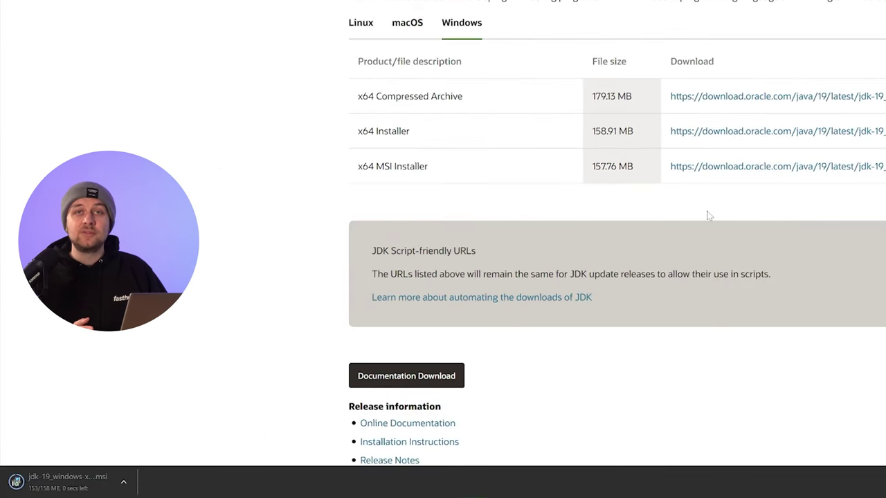
pyautogui.click(123, 482)
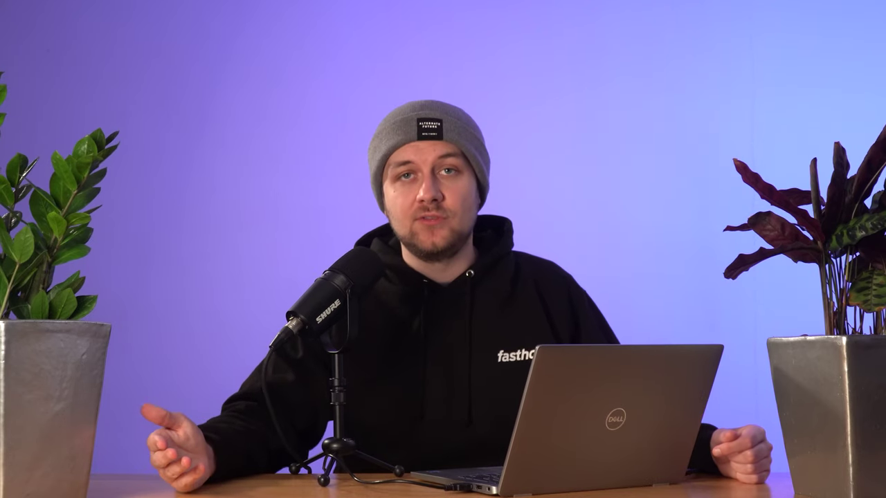
# Step: Search the web for "minecraft server files" and download minecraft_server.1.19.3.jar from the official Minecraft Server Download page
pyautogui.write('minecr')
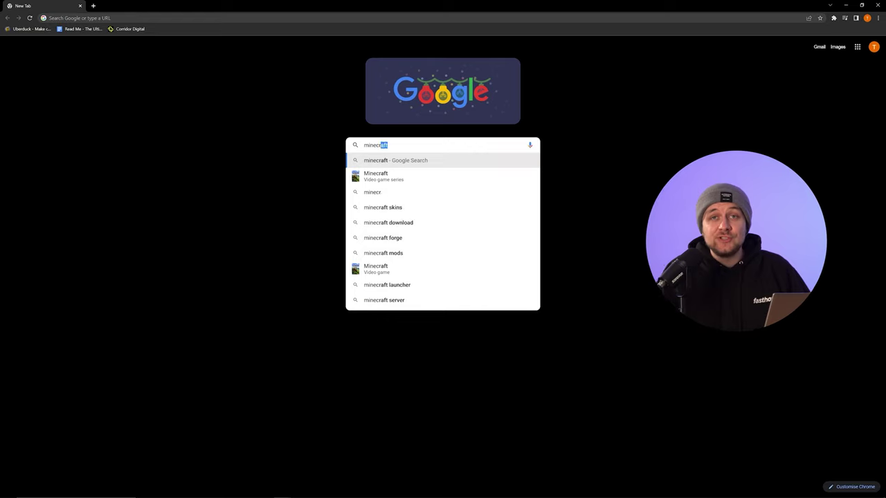
pyautogui.write('aft server files')
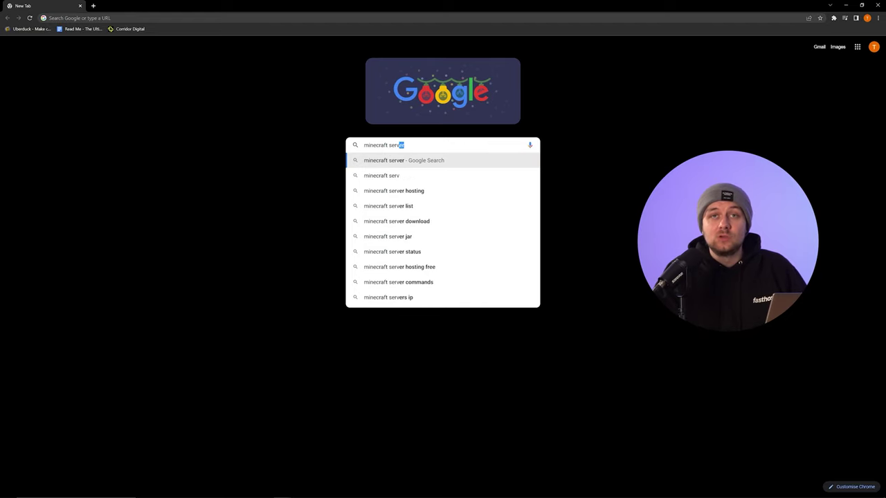
pyautogui.press('Return')
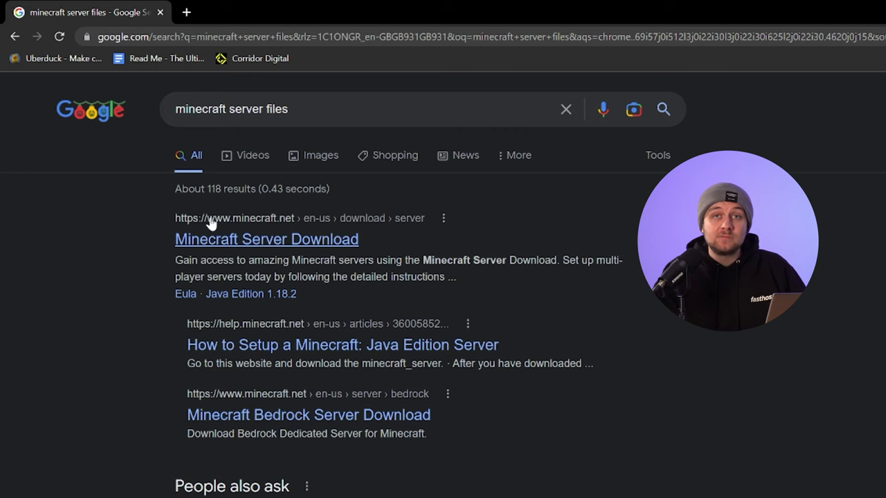
pyautogui.click(279, 238)
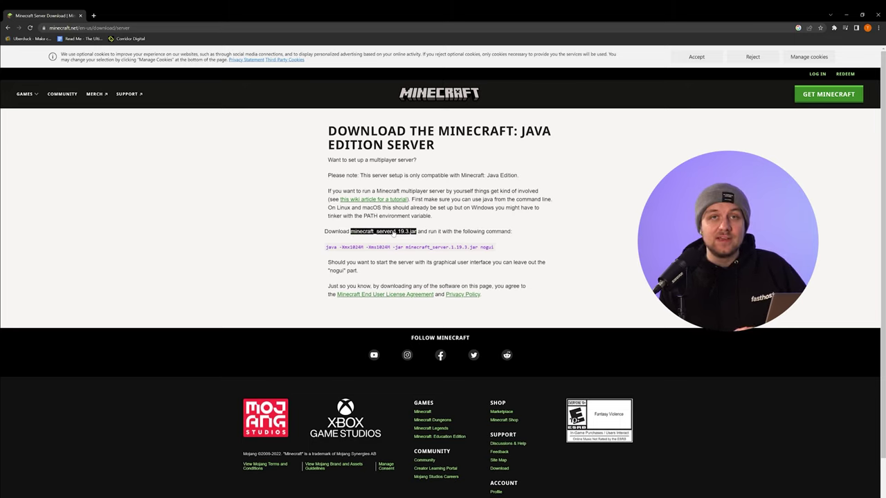
pyautogui.click(393, 233)
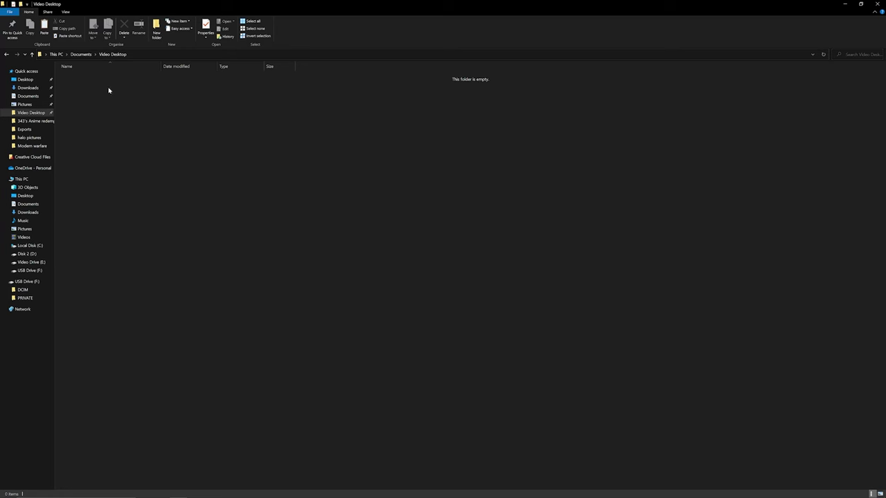
# Step: Create a folder named "Minecraft Server" inside the Video Desktop folder
pyautogui.rightClick(109, 89)
pyautogui.moveTo(140, 174)
pyautogui.click(207, 172)
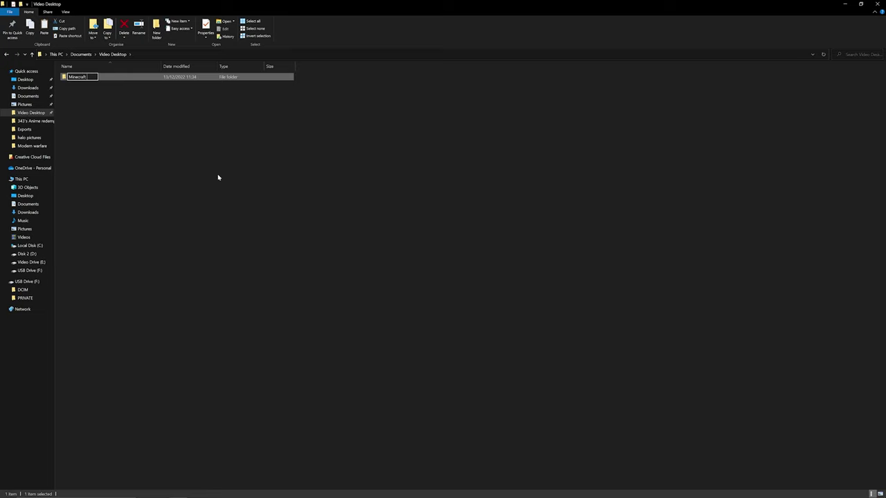
pyautogui.click(216, 176)
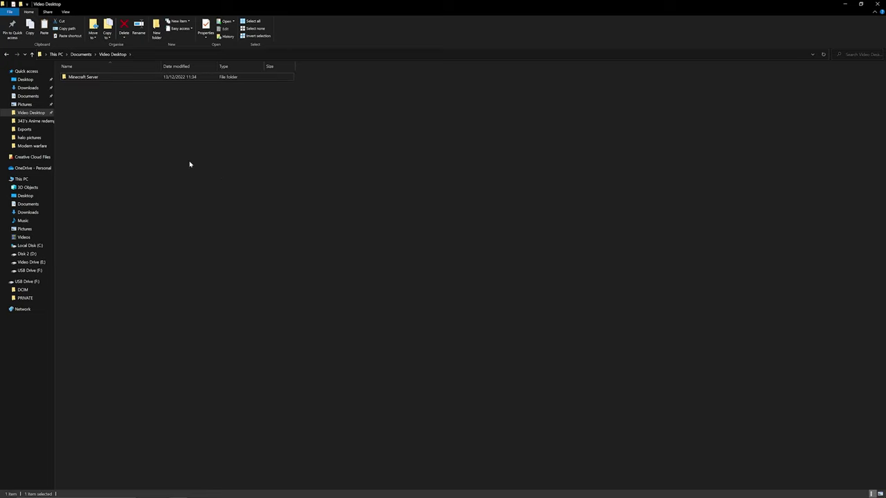
# Step: Copy server.jar from the Downloads folder into the Minecraft Server folder
pyautogui.click(35, 88)
pyautogui.click(91, 100)
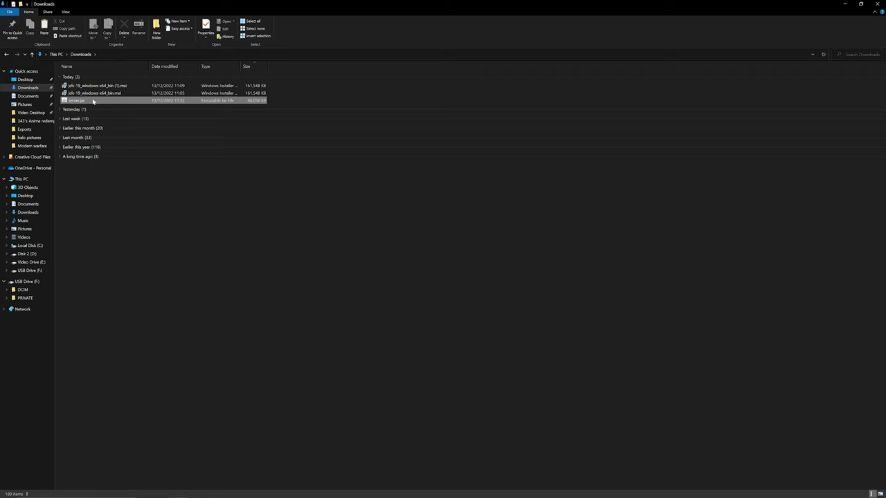
pyautogui.rightClick(98, 100)
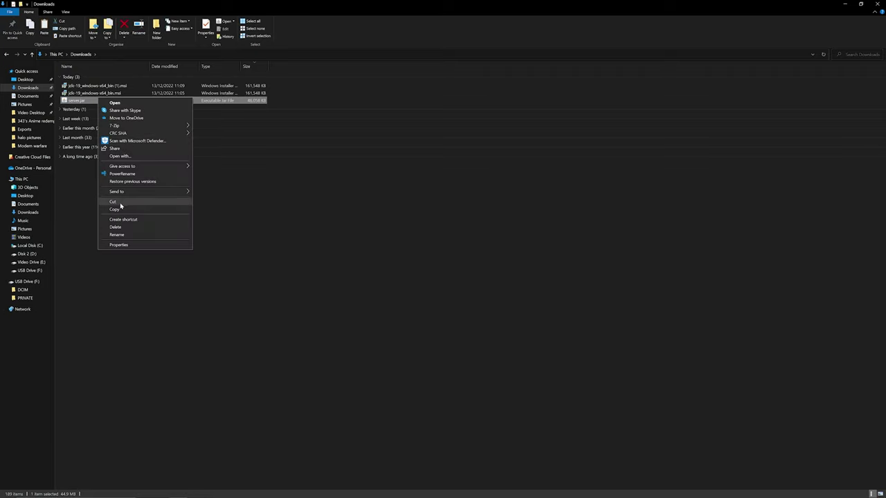
pyautogui.click(113, 201)
pyautogui.click(31, 113)
pyautogui.doubleClick(107, 78)
pyautogui.rightClick(117, 100)
pyautogui.click(142, 148)
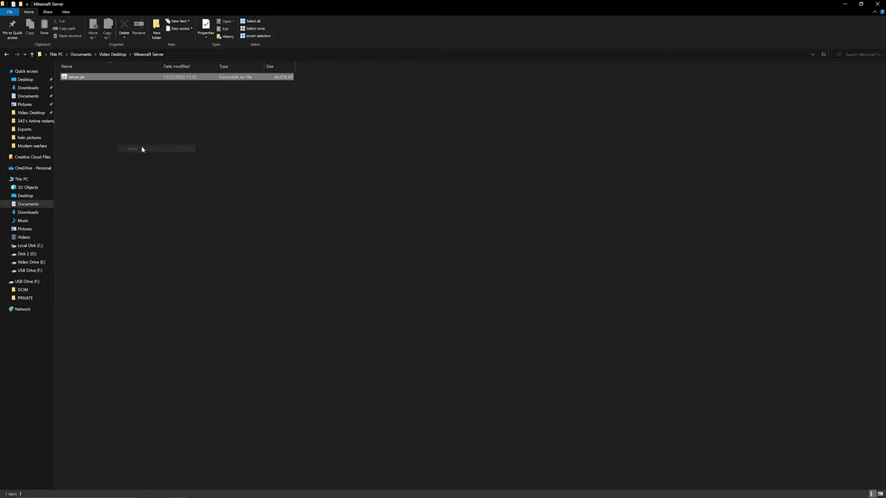
pyautogui.click(257, 302)
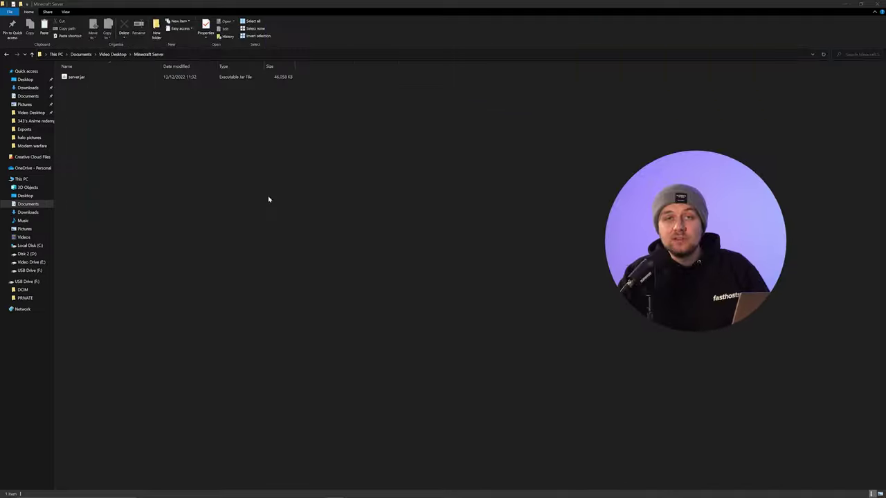
# Step: Create a new text document in the Minecraft Server folder and open it for editing
pyautogui.rightClick(229, 155)
pyautogui.moveTo(278, 237)
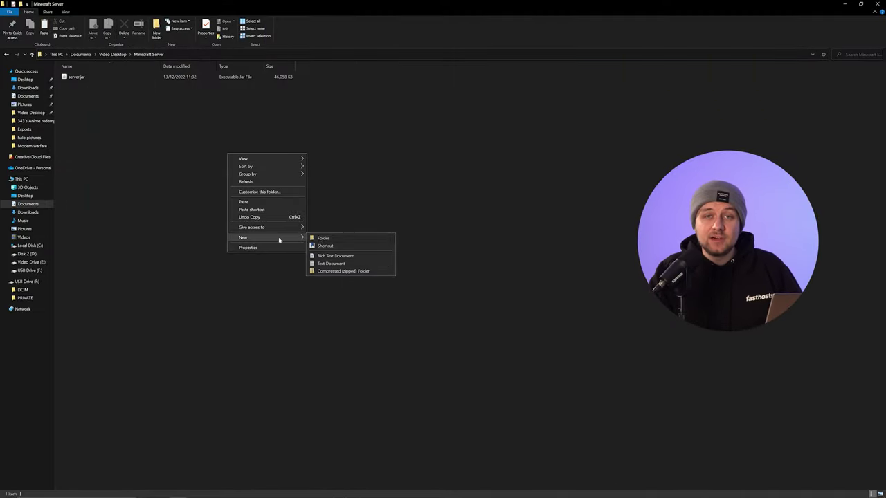
pyautogui.click(329, 264)
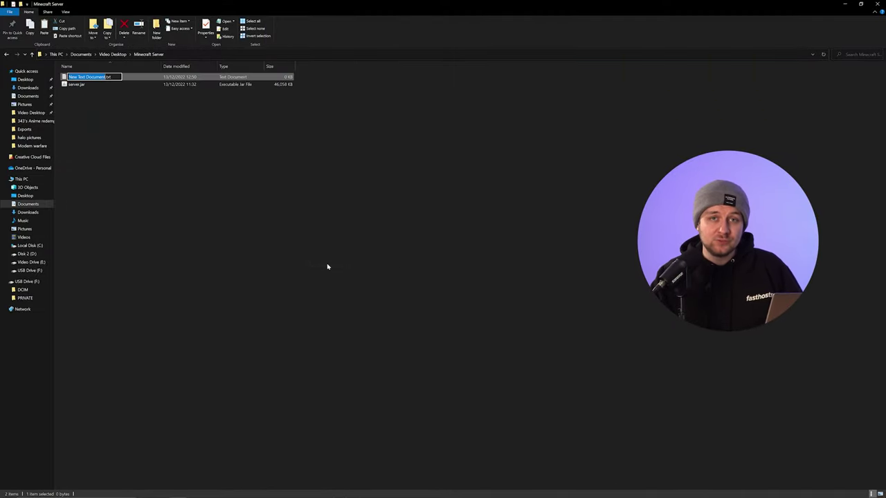
pyautogui.click(201, 145)
pyautogui.doubleClick(127, 78)
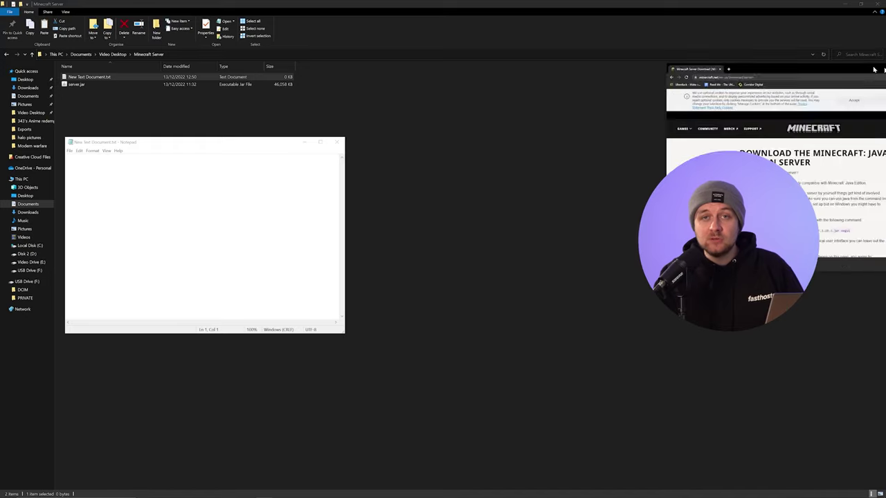
# Step: Copy the command "java -Xmx1024M -Xms1024M -jar minecraft_server.1.19.3.jar nogui" from the Minecraft download page into the blank text document
pyautogui.moveTo(831, 66); pyautogui.dragTo(603, 107)
pyautogui.scroll(-3, 510, 260)
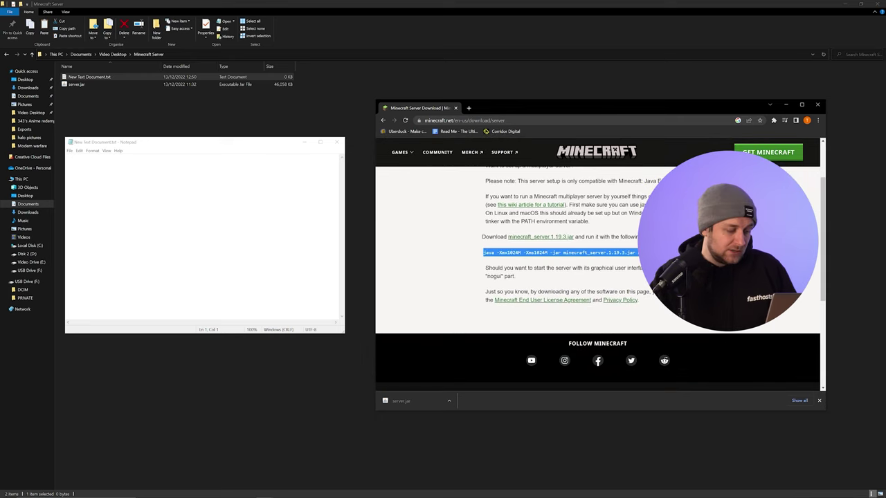
pyautogui.click(68, 158)
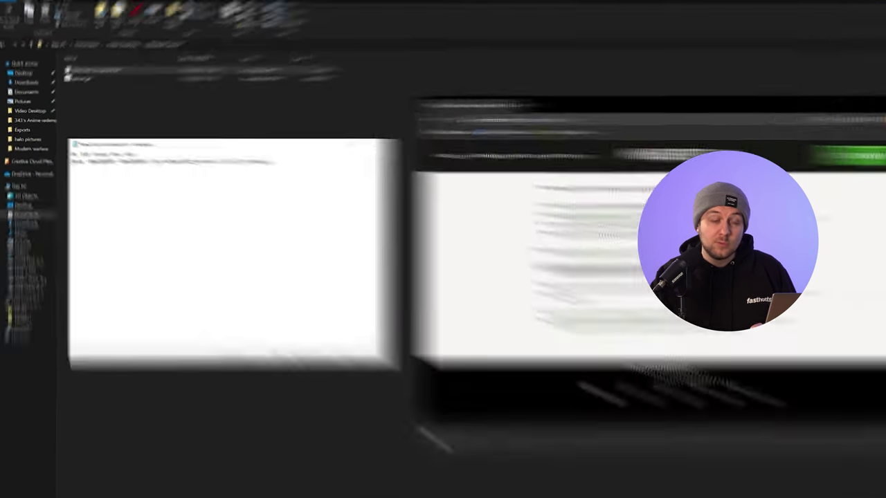
# Step: Set both memory values in the launch command to 2048M, giving -Xmx2048M and -Xms2048M
pyautogui.moveTo(202, 157); pyautogui.dragTo(204, 157)
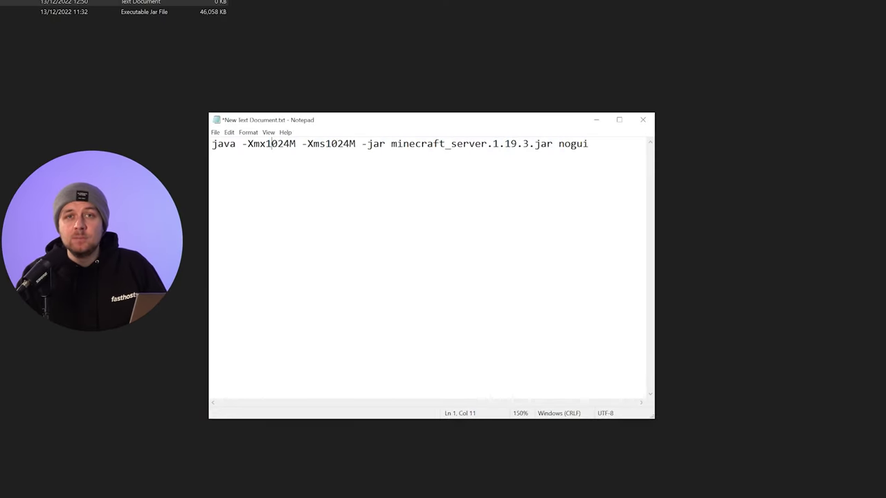
pyautogui.press('BackSpace')
pyautogui.write('2')
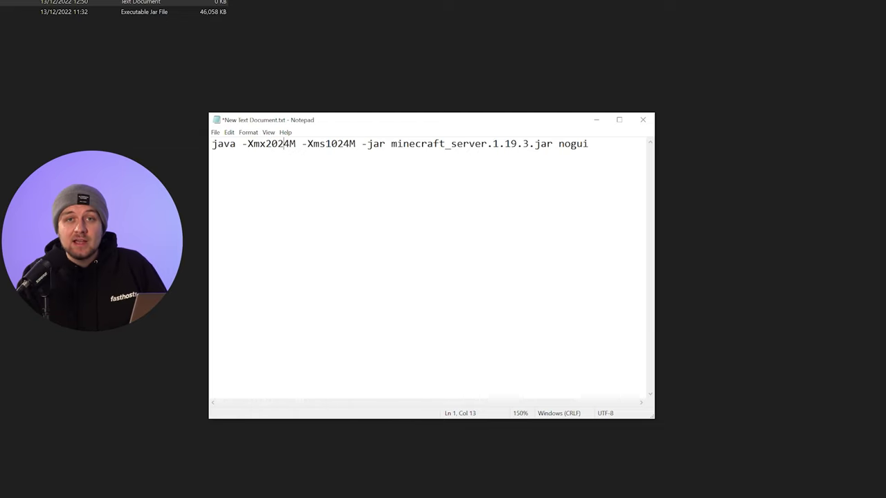
pyautogui.press('BackSpace')
pyautogui.press('BackSpace')
pyautogui.write('48')
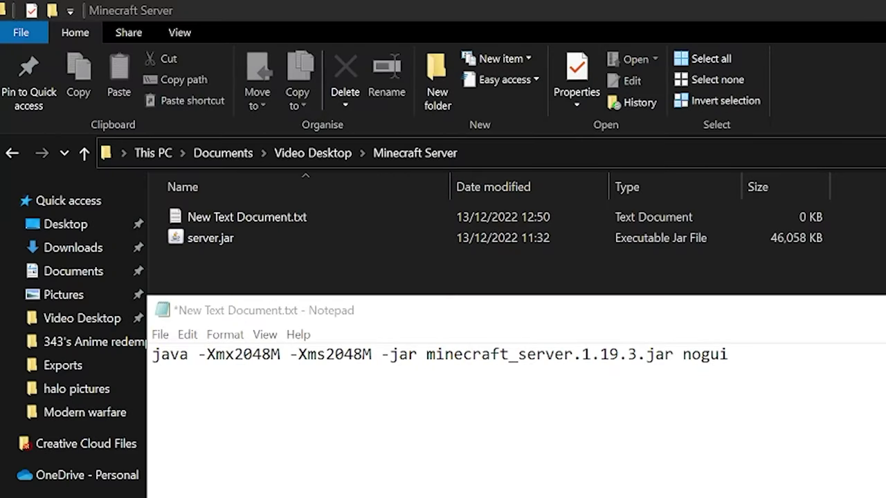
# Step: Rename server.jar to minecraft_server.1.19.3.jar, using the file name copied from the launch command
pyautogui.moveTo(426, 354); pyautogui.dragTo(609, 354)
pyautogui.rightClick(645, 355)
pyautogui.click(700, 416)
pyautogui.click(228, 238)
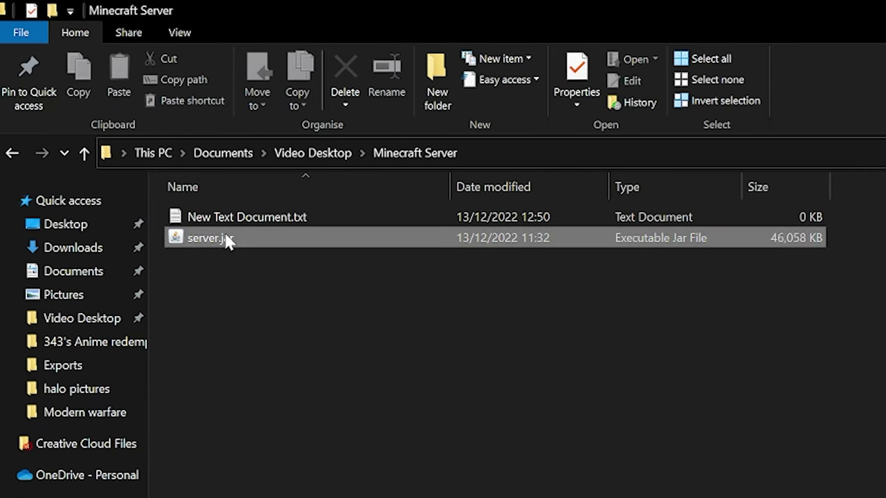
pyautogui.rightClick(229, 239)
pyautogui.press('m')
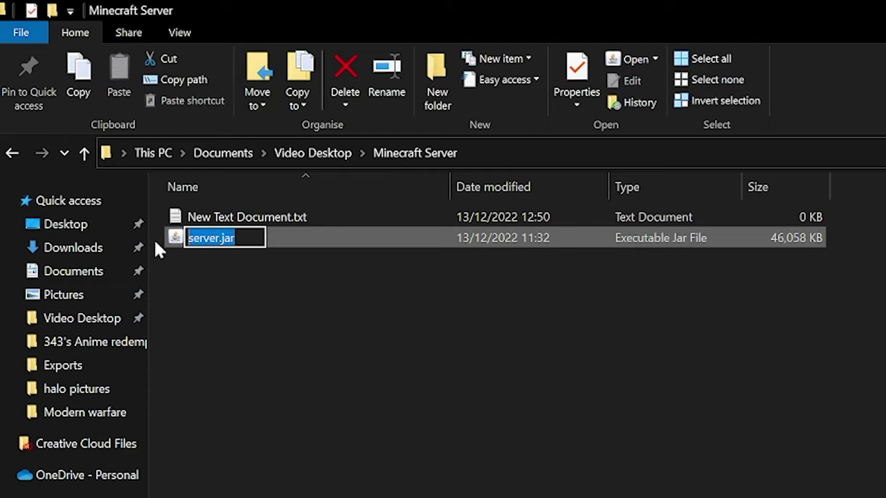
pyautogui.hotkey('ctrl', 'v')
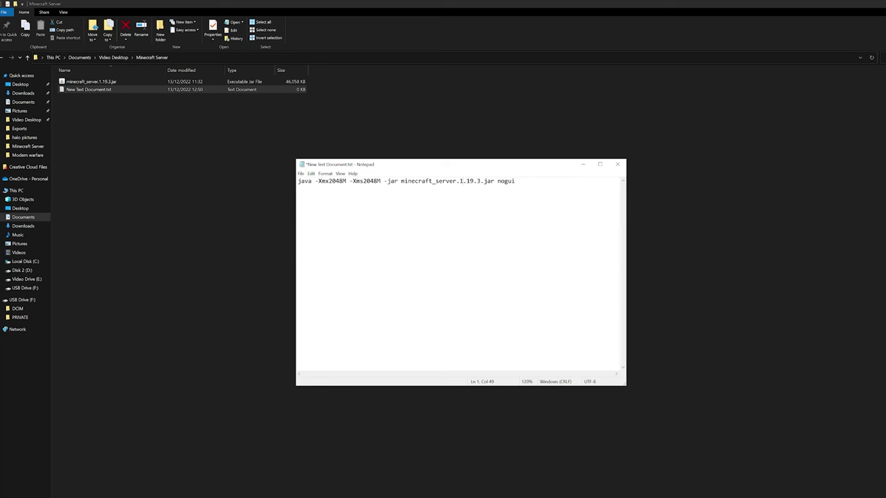
# Step: Save the launch command in the Minecraft Server folder as Startup.bat with the file type All Files
pyautogui.click(301, 173)
pyautogui.click(312, 216)
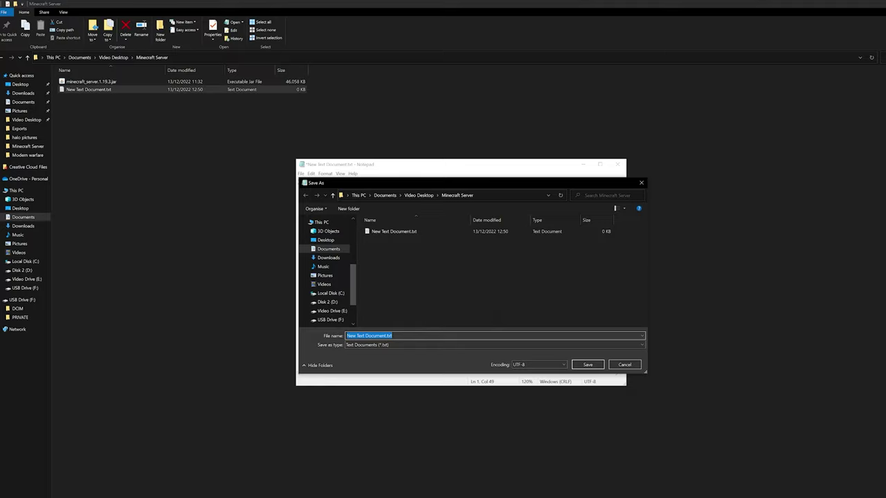
pyautogui.write('Startup.bat')
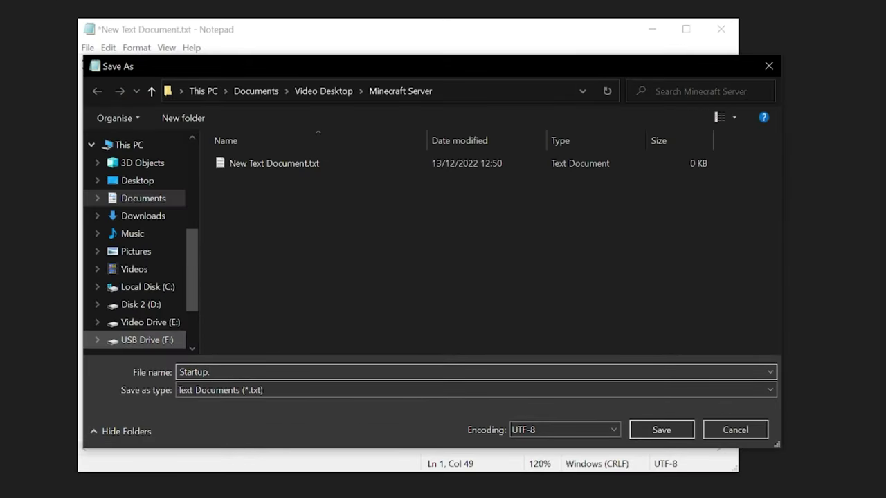
pyautogui.click(321, 390)
pyautogui.click(303, 415)
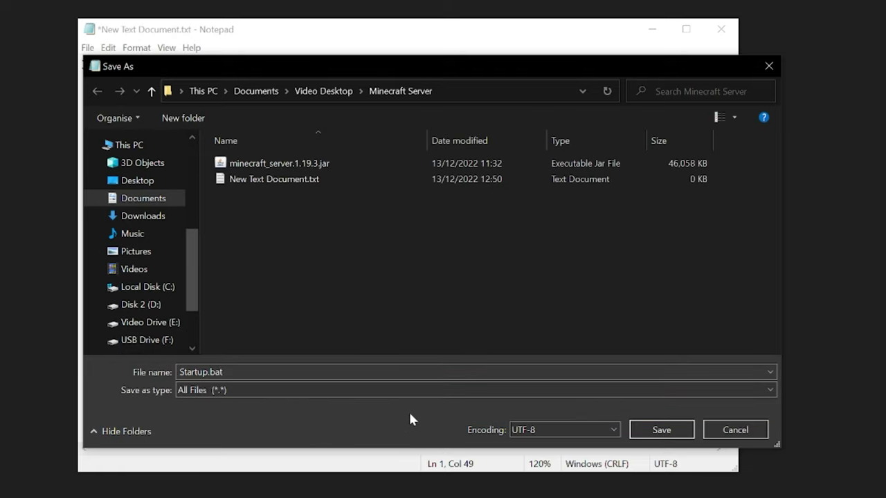
pyautogui.click(663, 432)
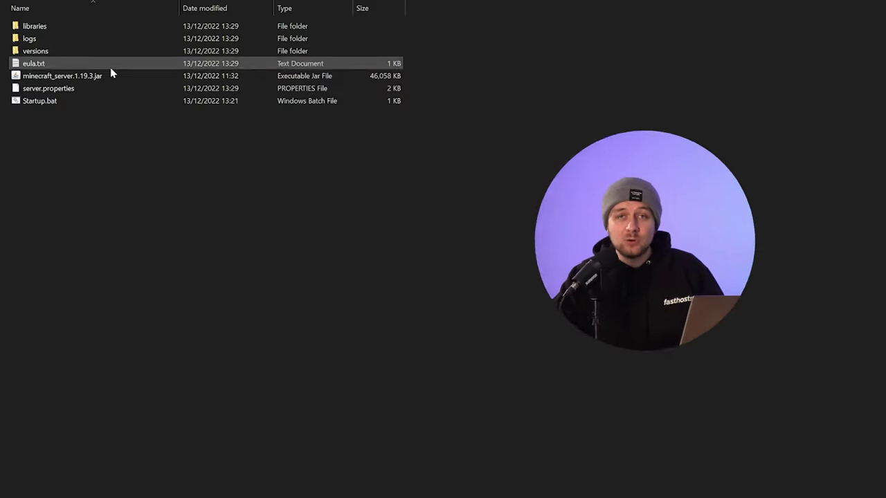
# Step: Open eula.txt, change its last line to eula=true and save the file
pyautogui.rightClick(110, 68)
pyautogui.click(122, 75)
pyautogui.hotkey('ctrl', '+')
pyautogui.hotkey('ctrl', '+')
pyautogui.hotkey('ctrl', '+')
pyautogui.hotkey('ctrl', '+')
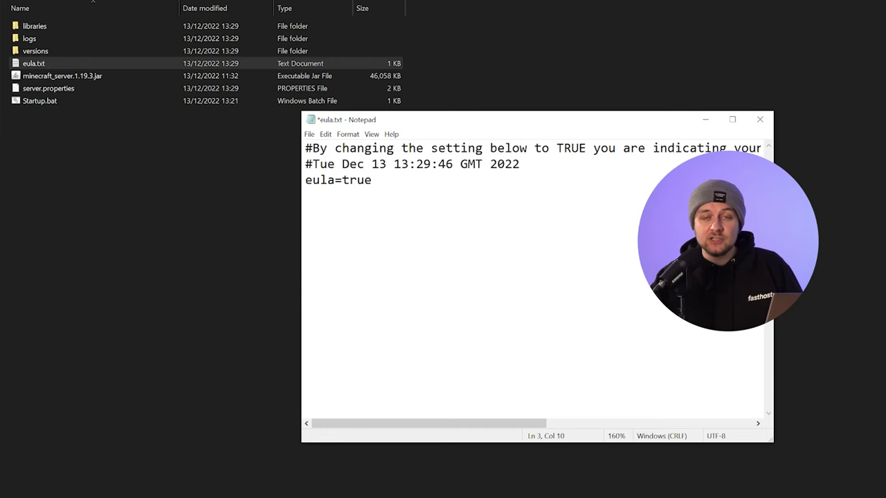
pyautogui.click(309, 134)
pyautogui.click(326, 182)
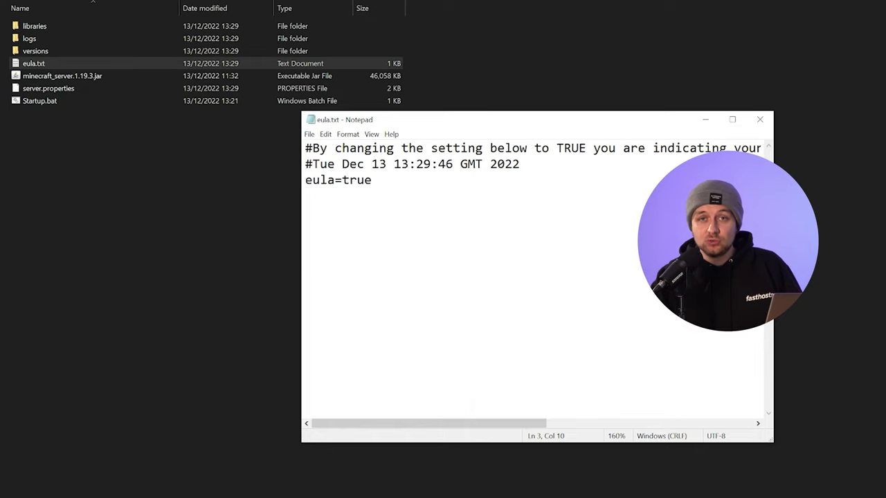
# Step: Run Startup.bat from the Minecraft Server folder to start the server
pyautogui.click(263, 370)
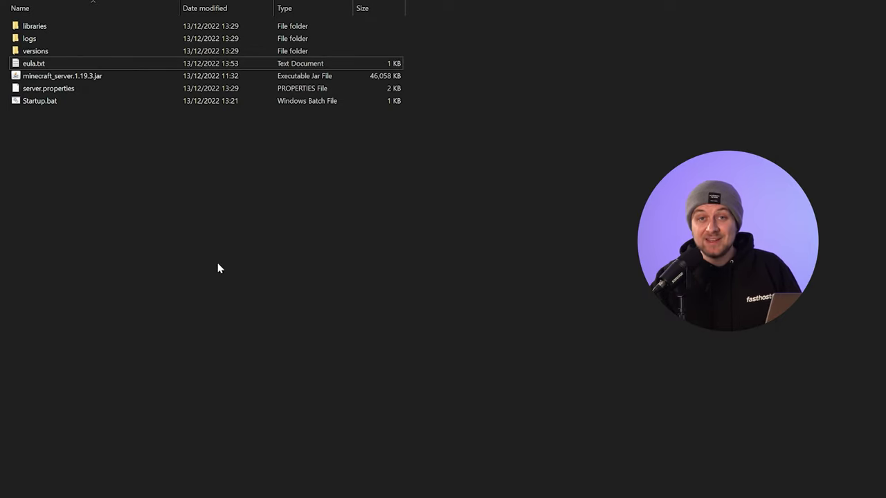
pyautogui.doubleClick(88, 104)
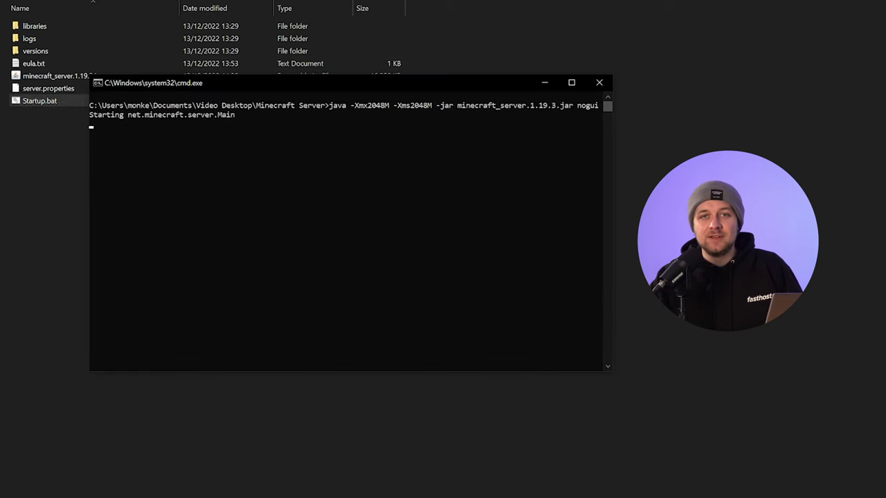